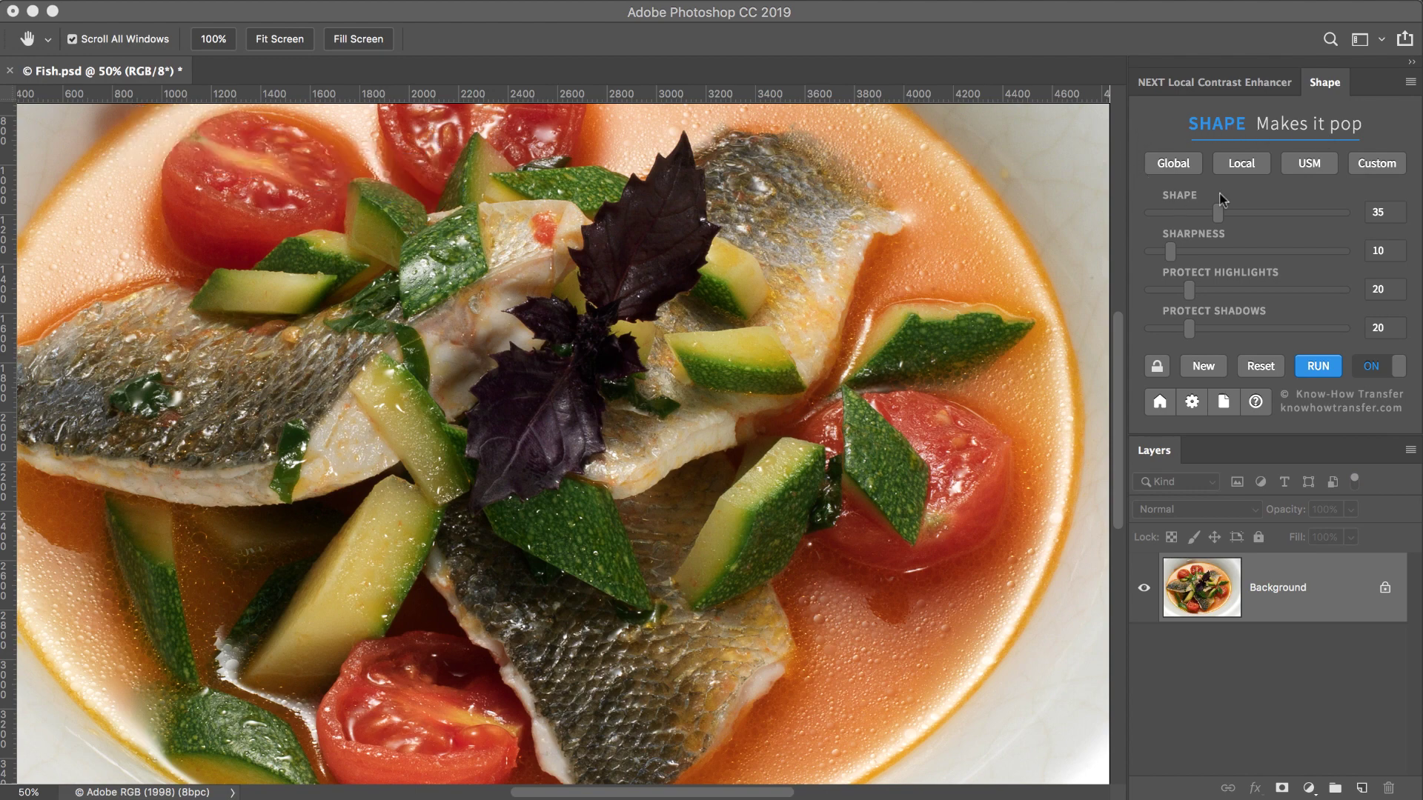
Step: Try the Global, Local, USM and Custom Shape presets on the fish photo
{"action": "left_click", "coordinate": [1175, 163]}
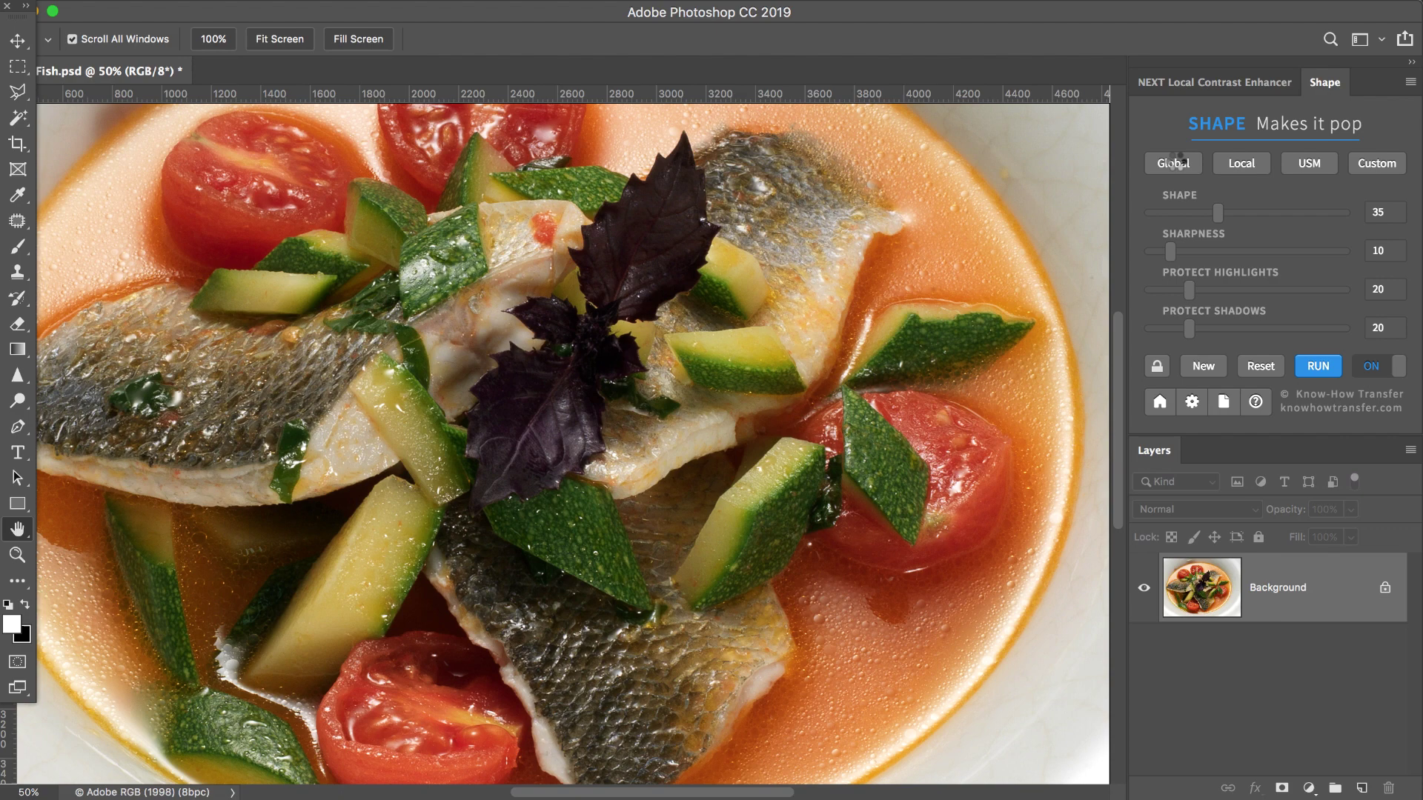
{"action": "left_click", "coordinate": [1247, 166]}
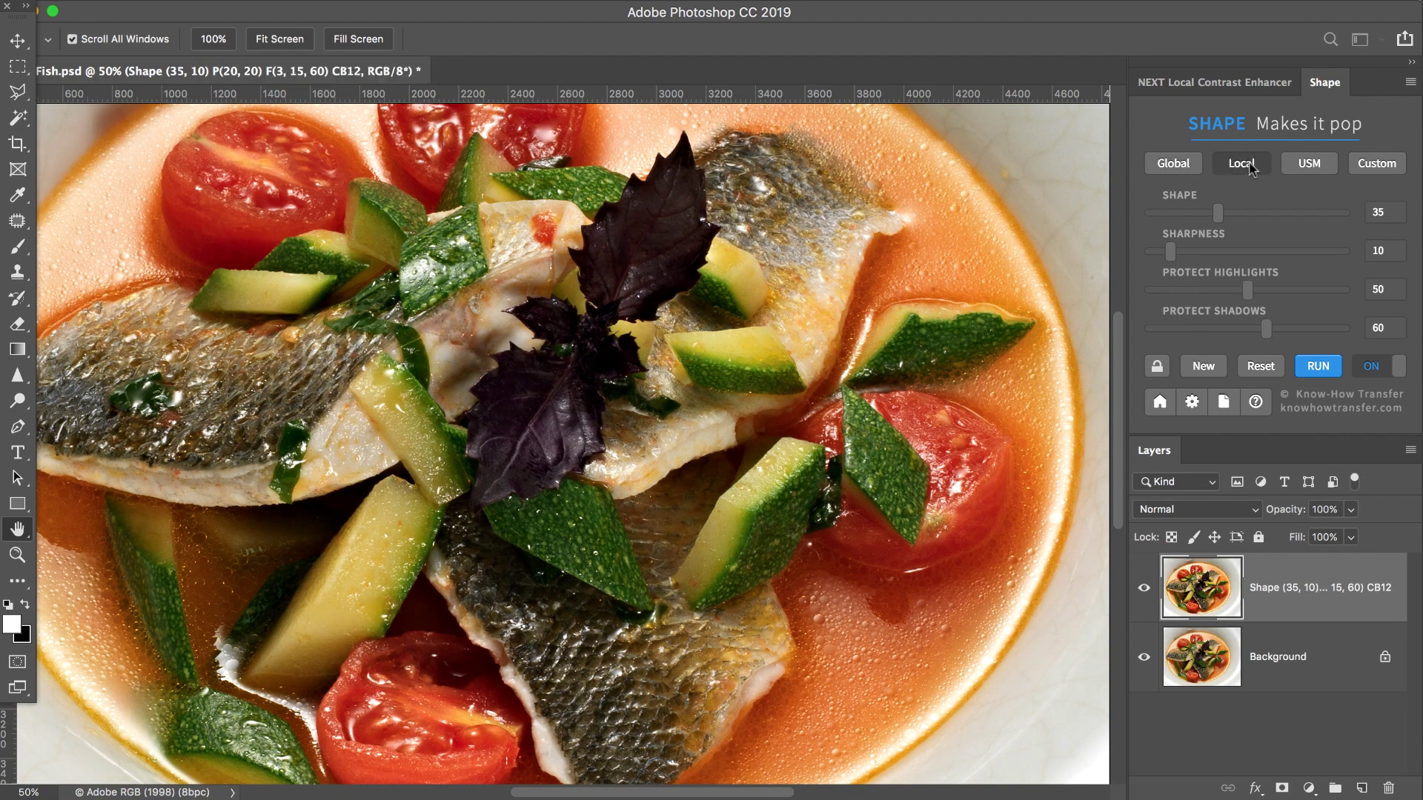
{"action": "left_click", "coordinate": [1311, 164]}
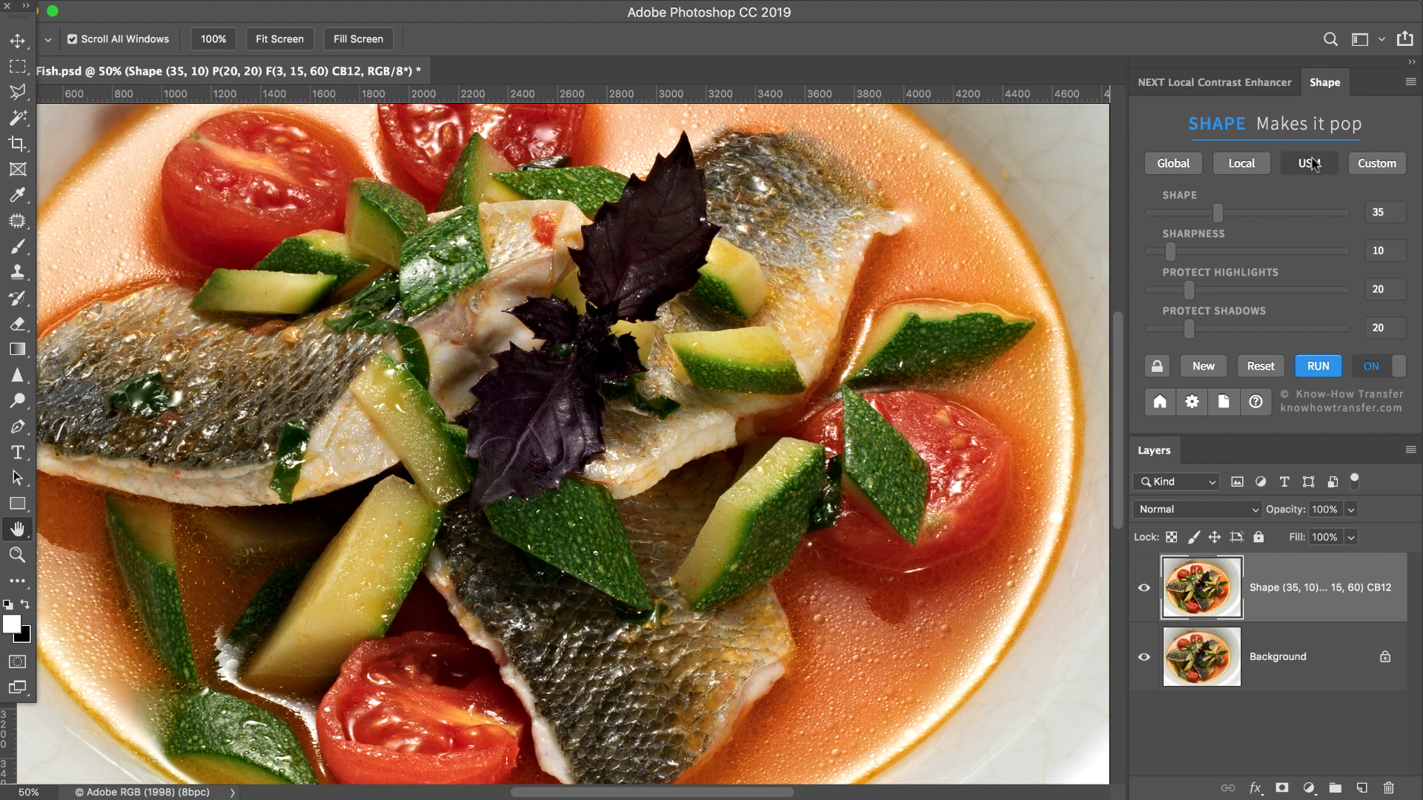
{"action": "left_click", "coordinate": [1381, 167]}
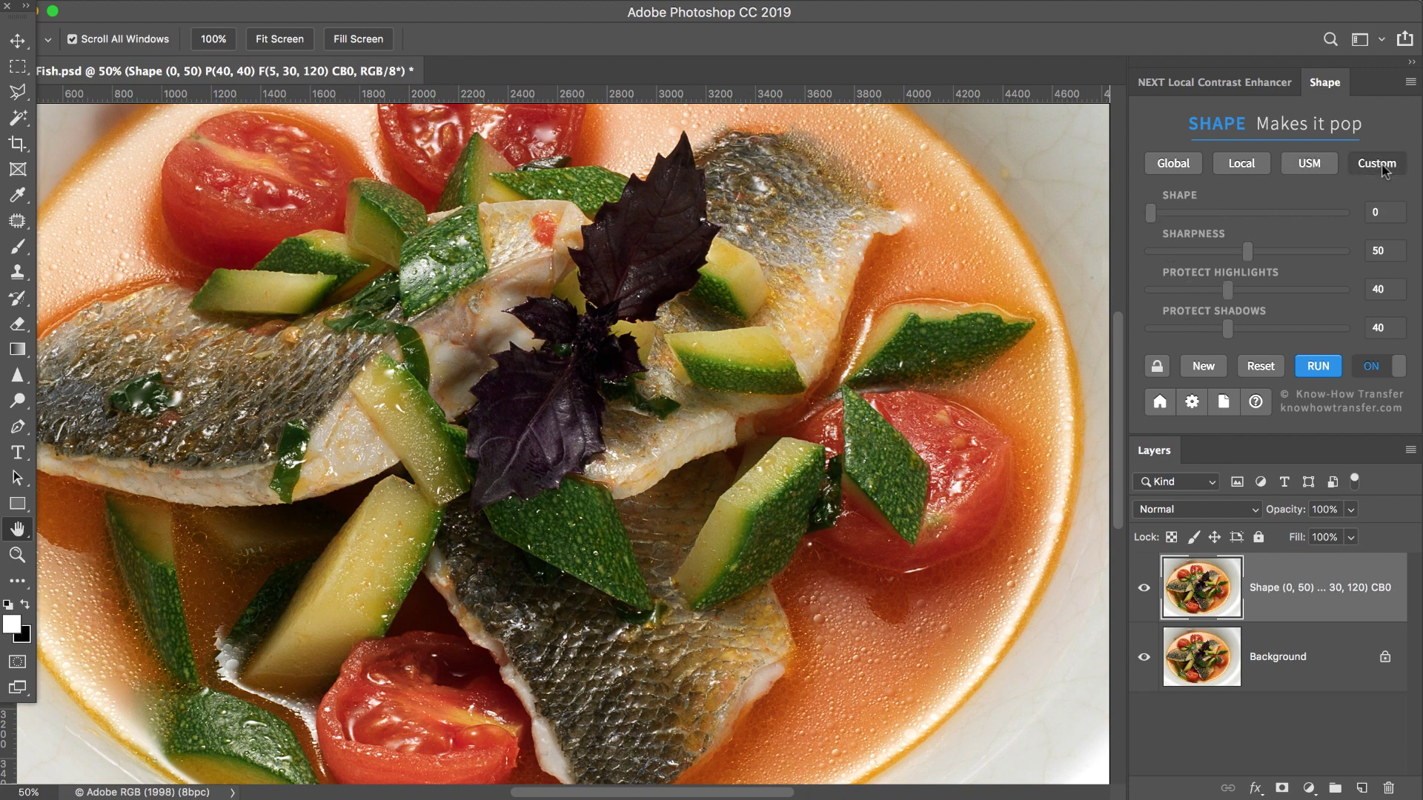
Step: Apply the Custom preset, then lower Shape to 46 and raise Sharpness
{"action": "left_click", "coordinate": [1382, 168]}
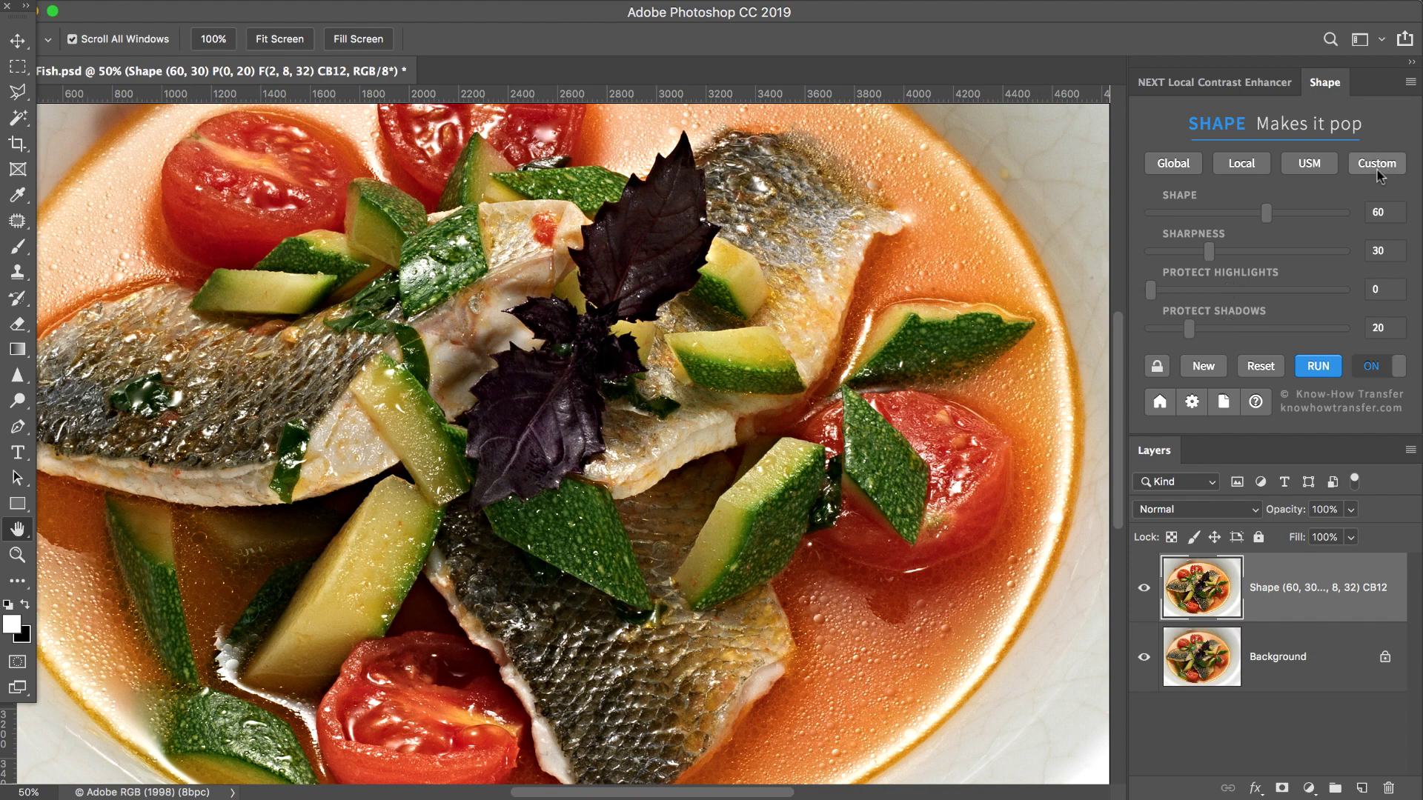
{"action": "left_click_drag", "start_coordinate": [1263, 213], "coordinate": [1240, 216]}
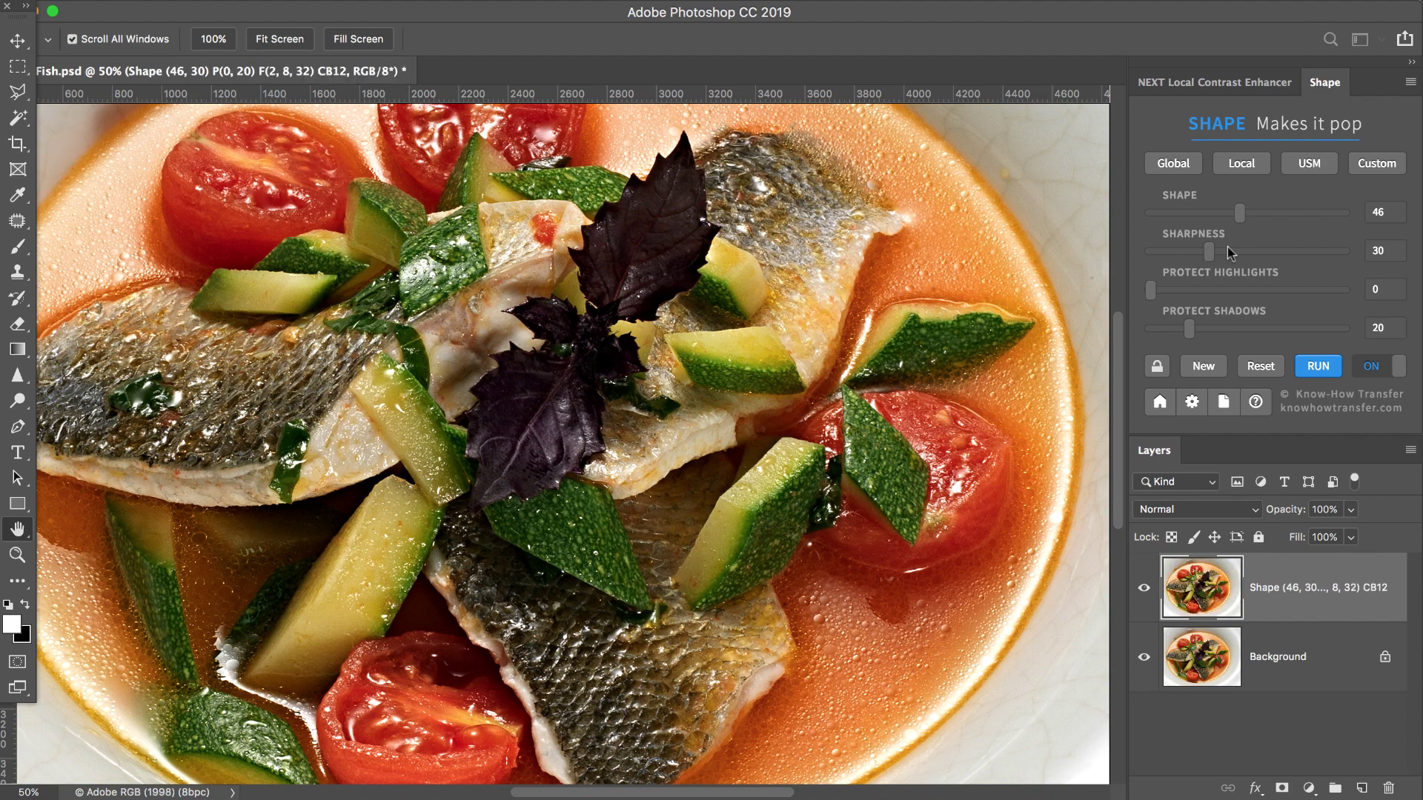
{"action": "left_click", "coordinate": [1228, 249]}
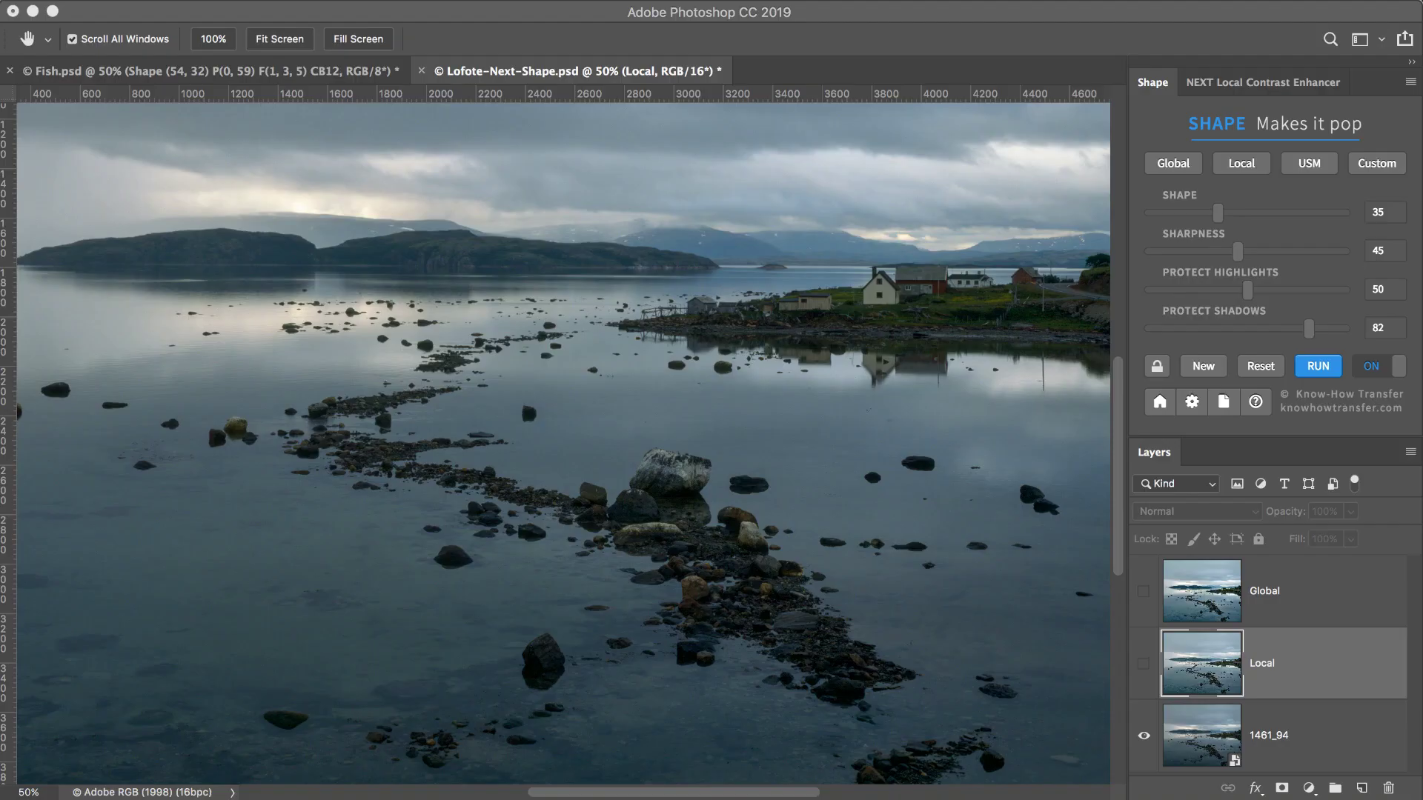
Step: Make the Local and Global contrast layers visible on the Lofoten landscape
{"action": "left_click", "coordinate": [1144, 663]}
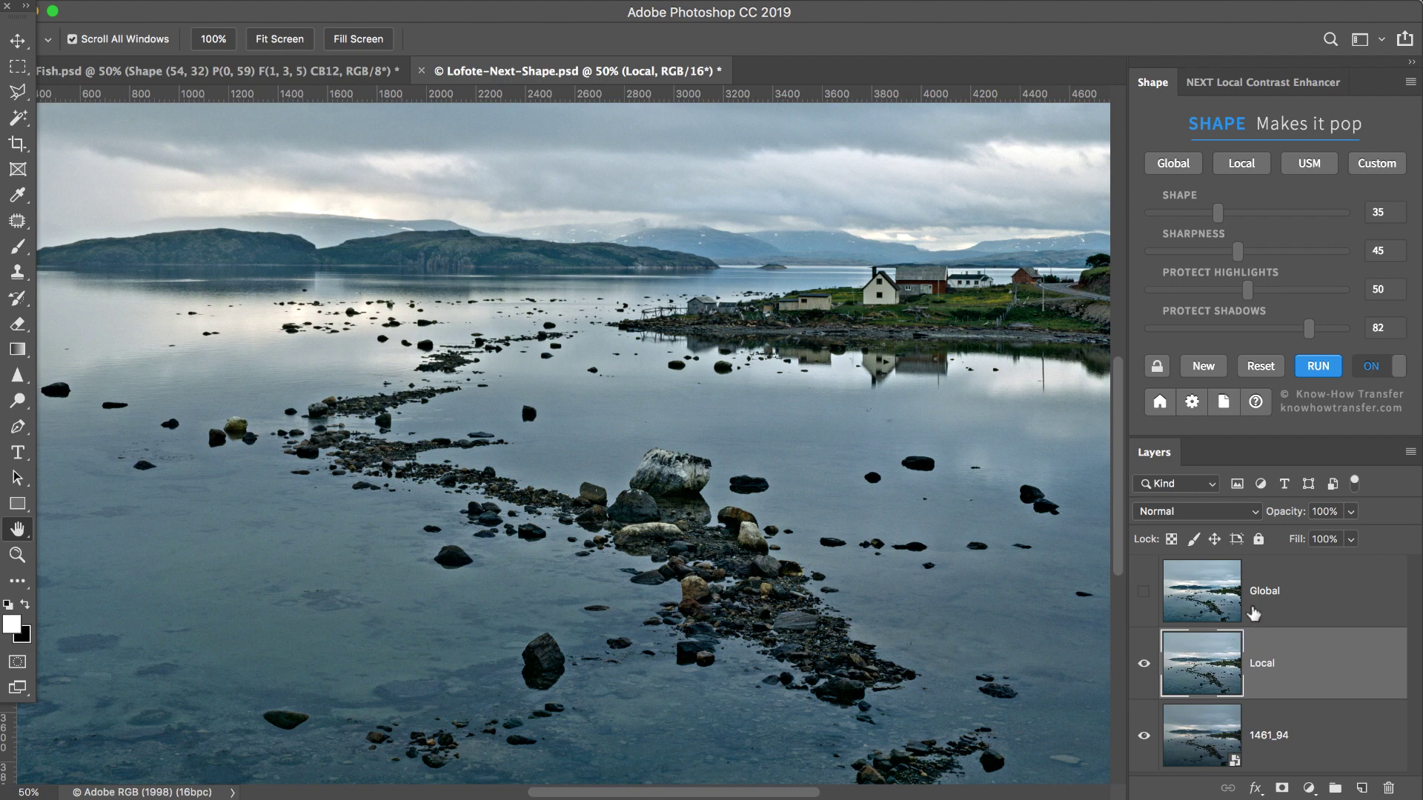
{"action": "left_click", "coordinate": [1145, 590]}
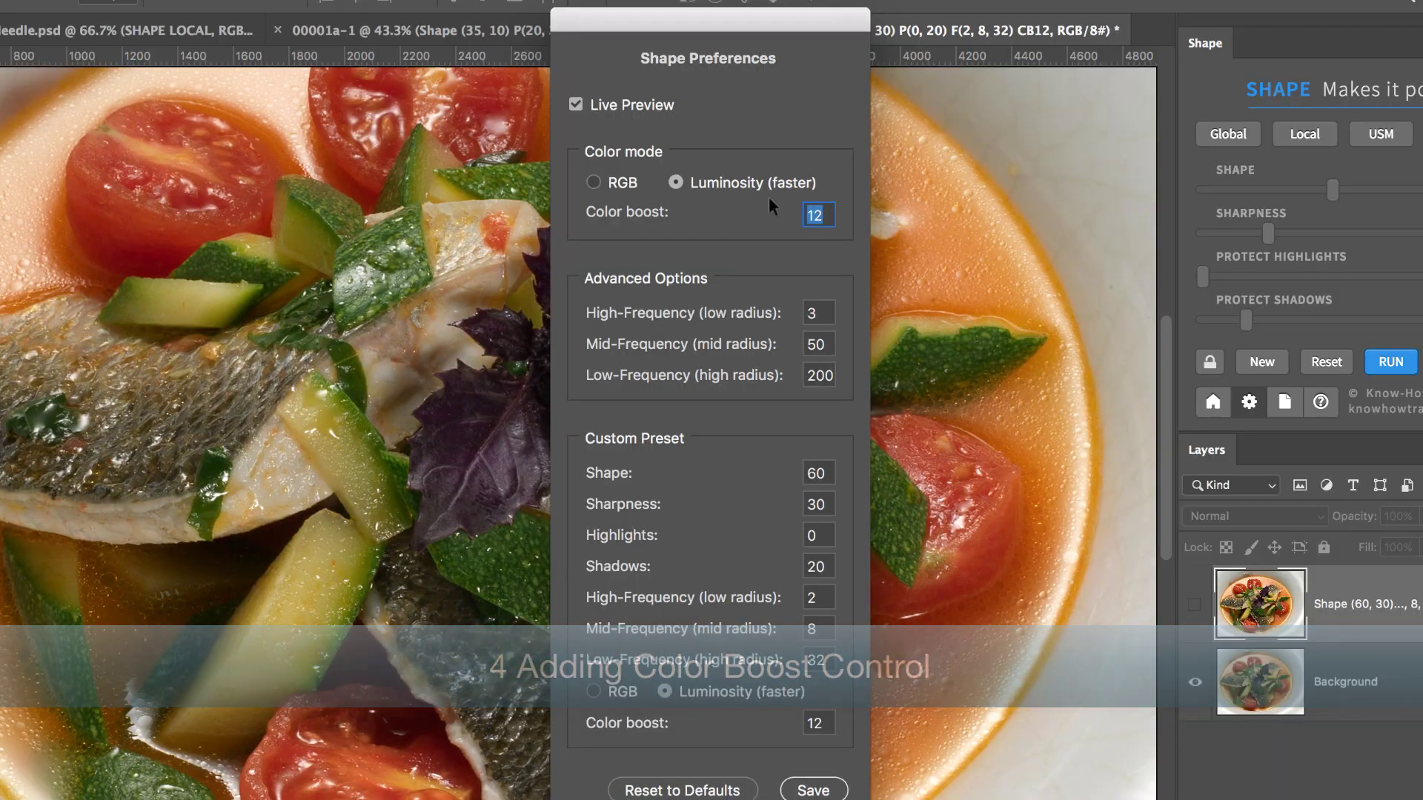
Step: Set Color boost to 5 and the high, mid and low frequency radii to 2, 32 and 128
{"action": "type", "text": "5"}
{"action": "key", "text": "Tab"}
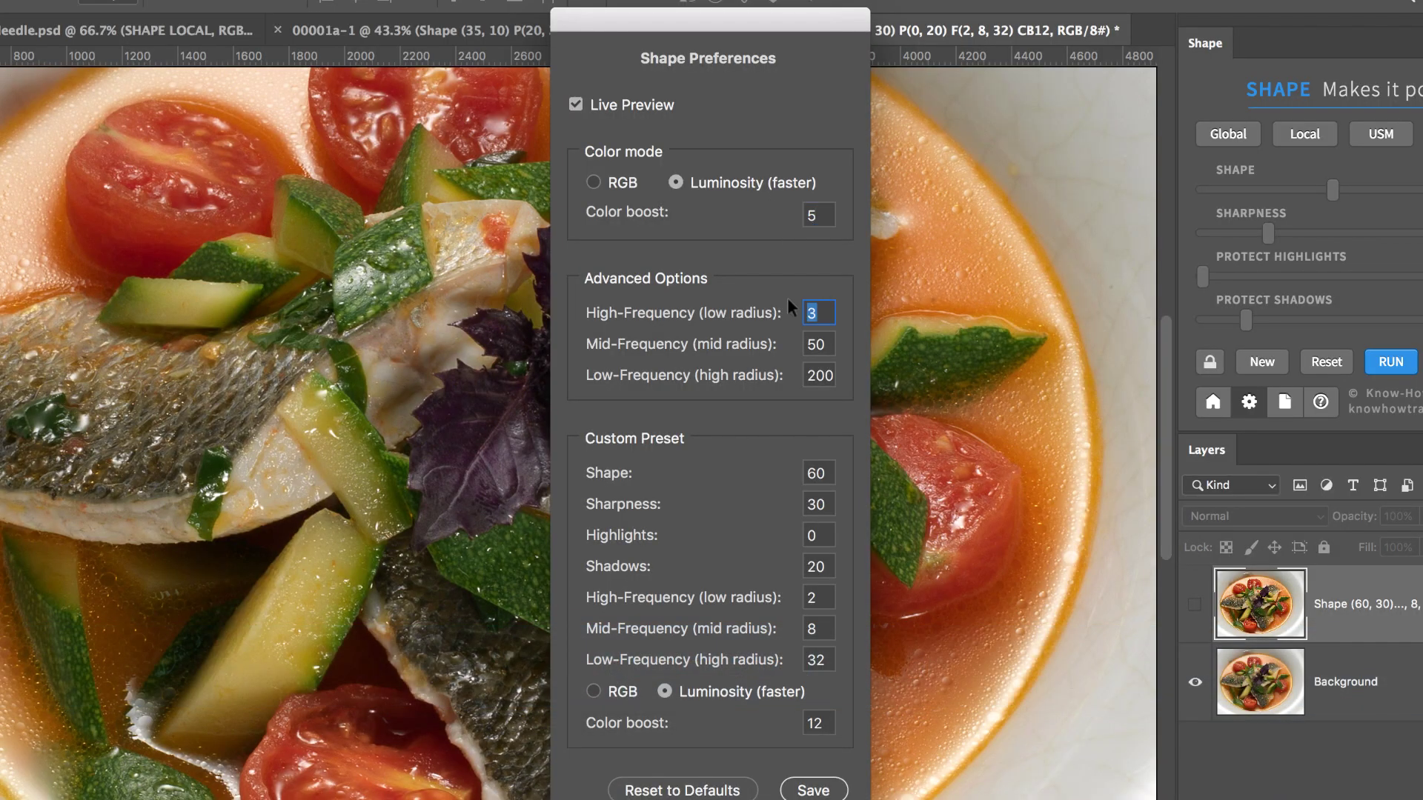
{"action": "type", "text": "2"}
{"action": "key", "text": "Tab"}
{"action": "type", "text": "32"}
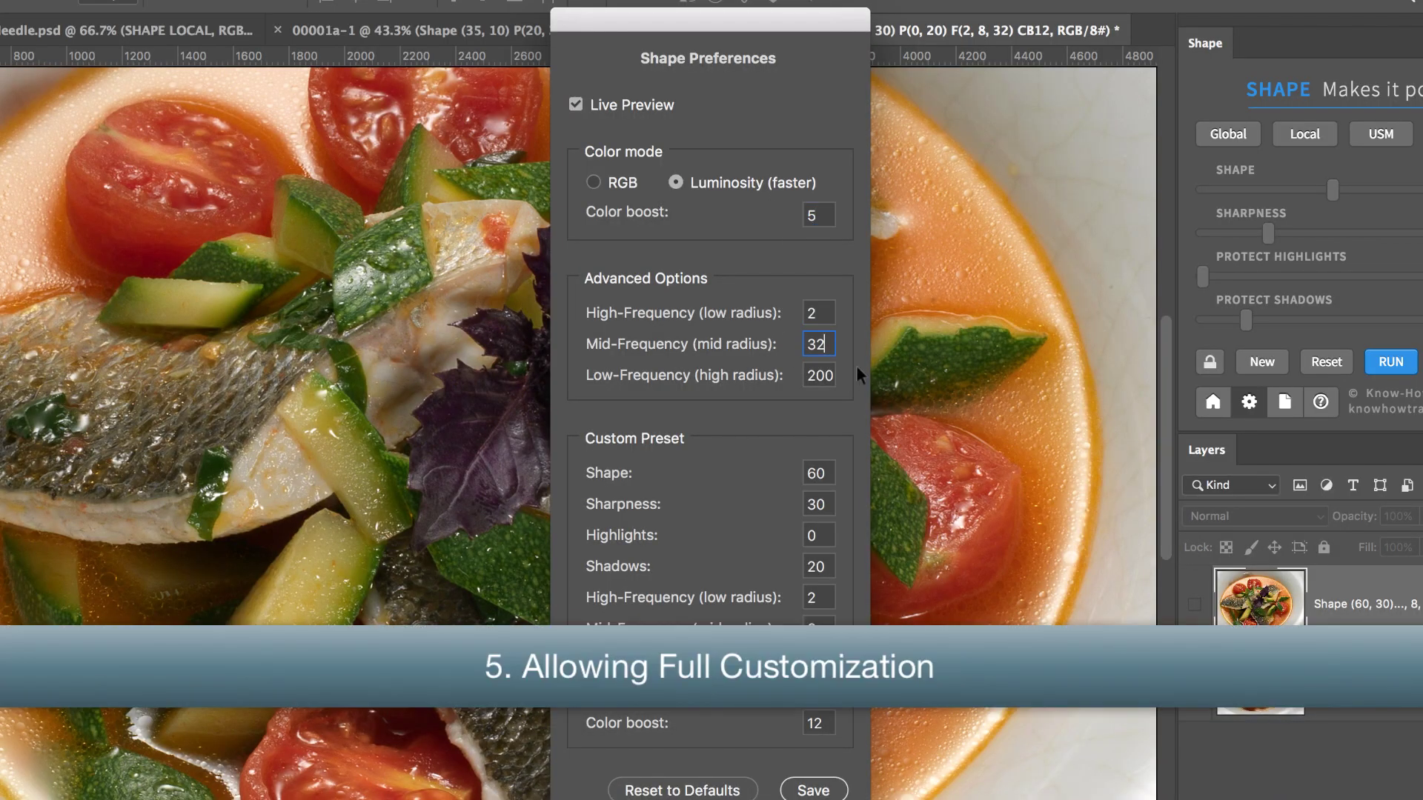
{"action": "key", "text": "Tab"}
{"action": "type", "text": "128"}
Step: Set the custom preset to Shape 35, Sharpness 10, Highlights 10 and Shadows 30
{"action": "key", "text": "Tab"}
{"action": "type", "text": "35"}
{"action": "key", "text": "Tab"}
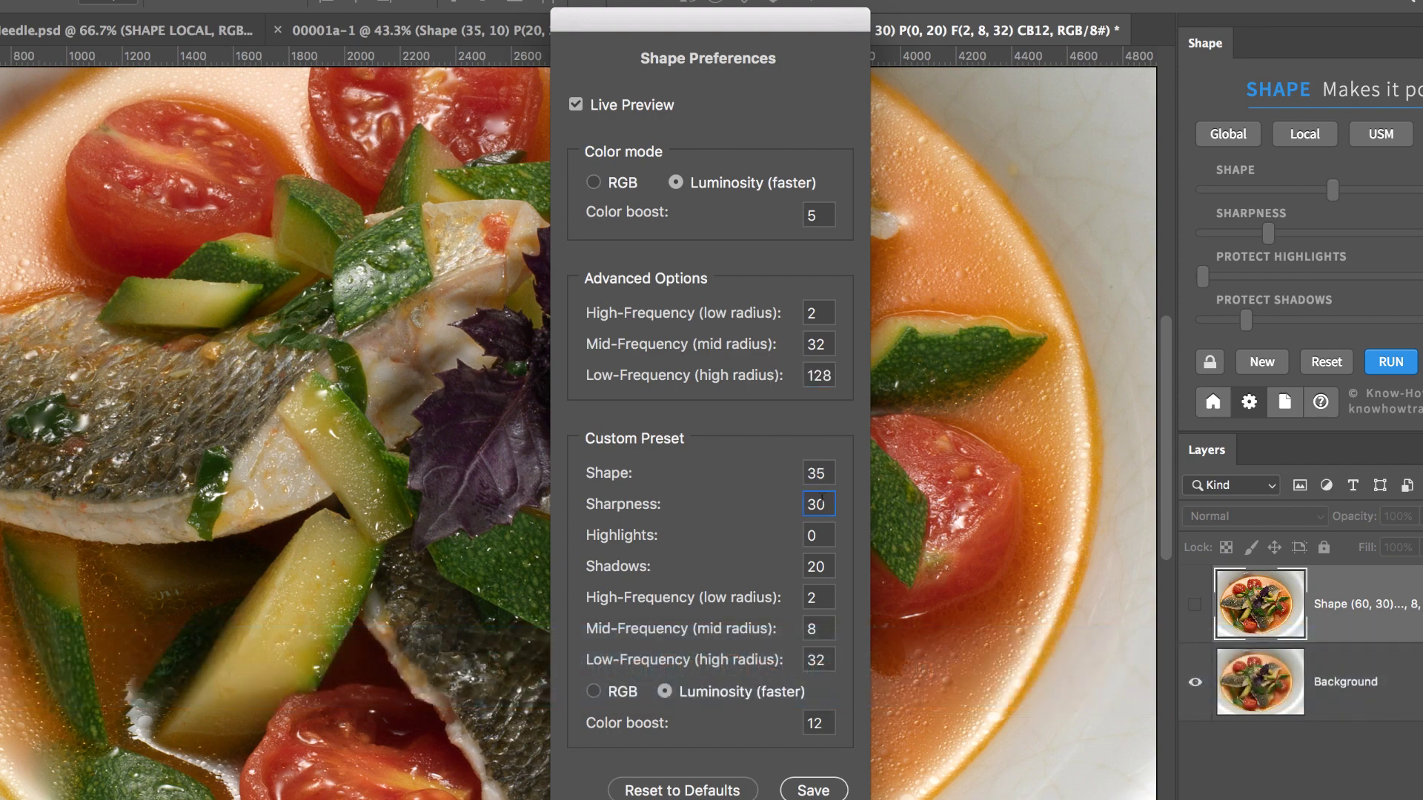
{"action": "type", "text": "10"}
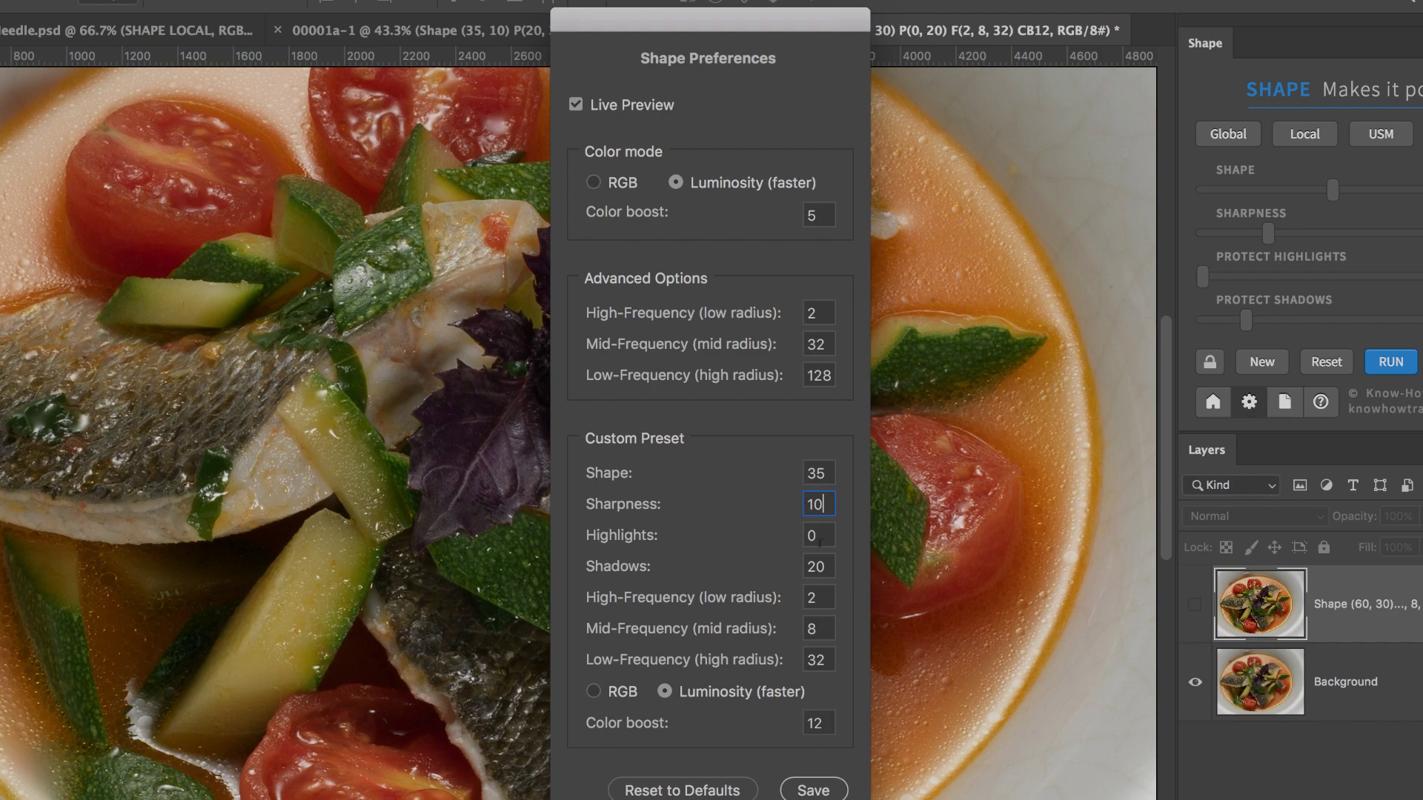
{"action": "key", "text": "Tab"}
{"action": "type", "text": "10"}
{"action": "key", "text": "Tab"}
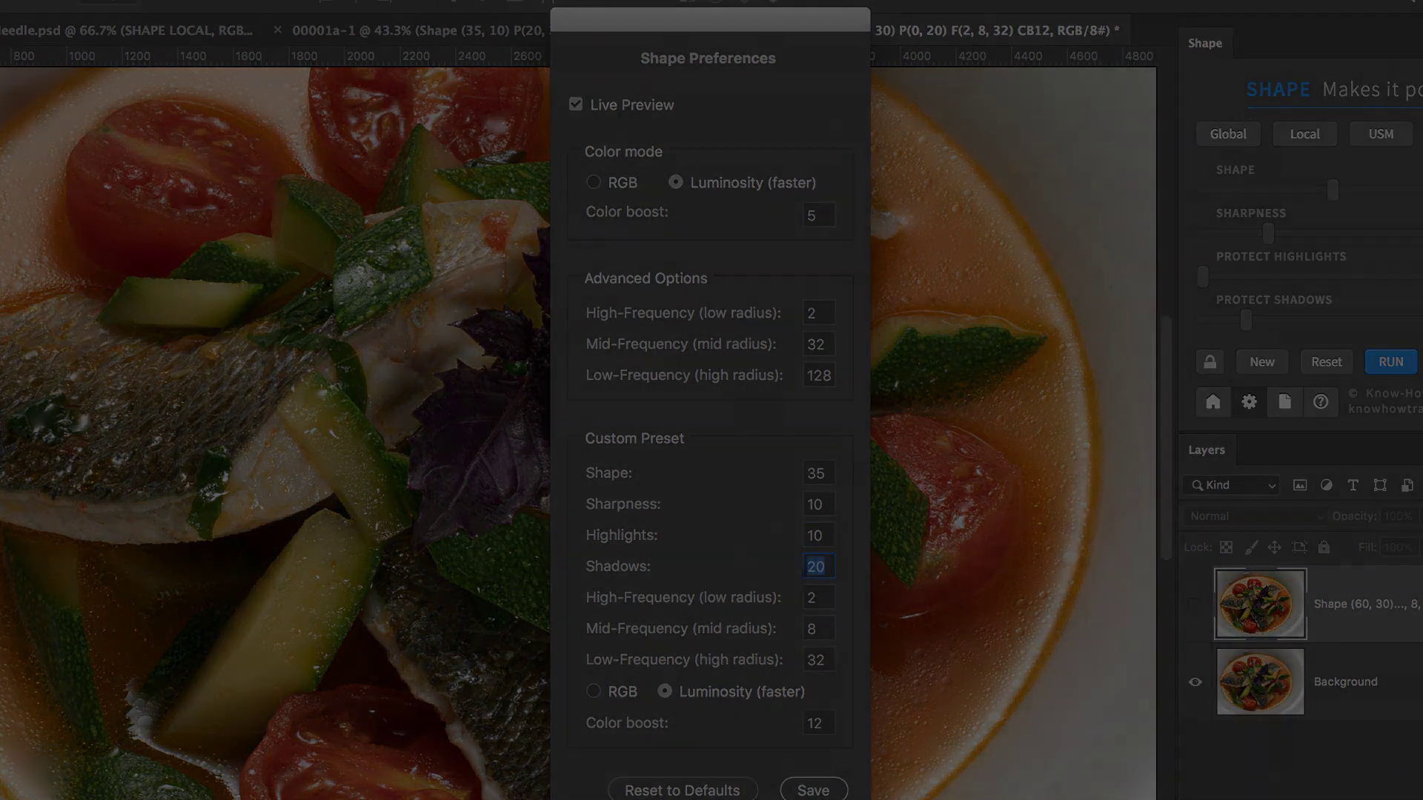
{"action": "type", "text": "30"}
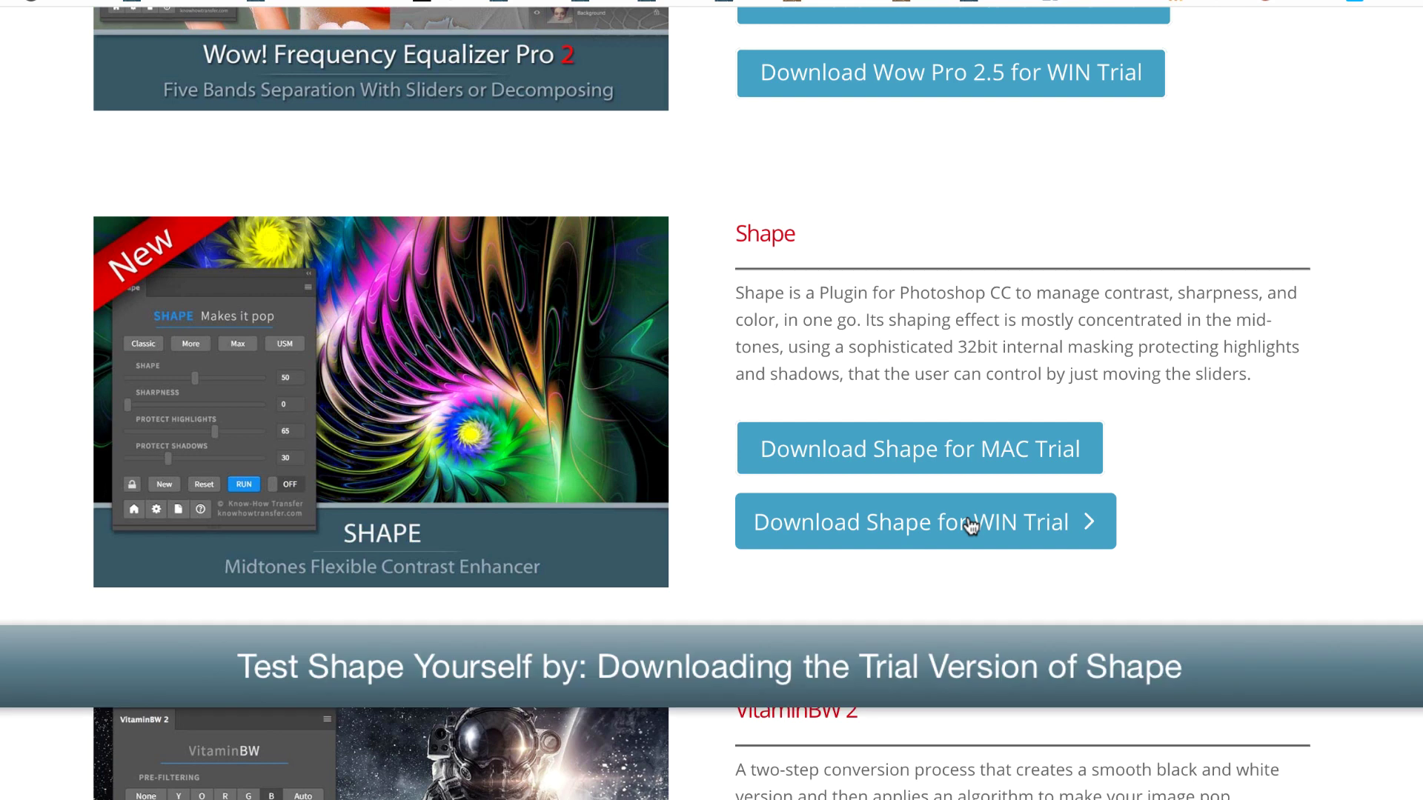
Step: Download the Shape Windows trial and the booklet's sample files
{"action": "left_click", "coordinate": [971, 524]}
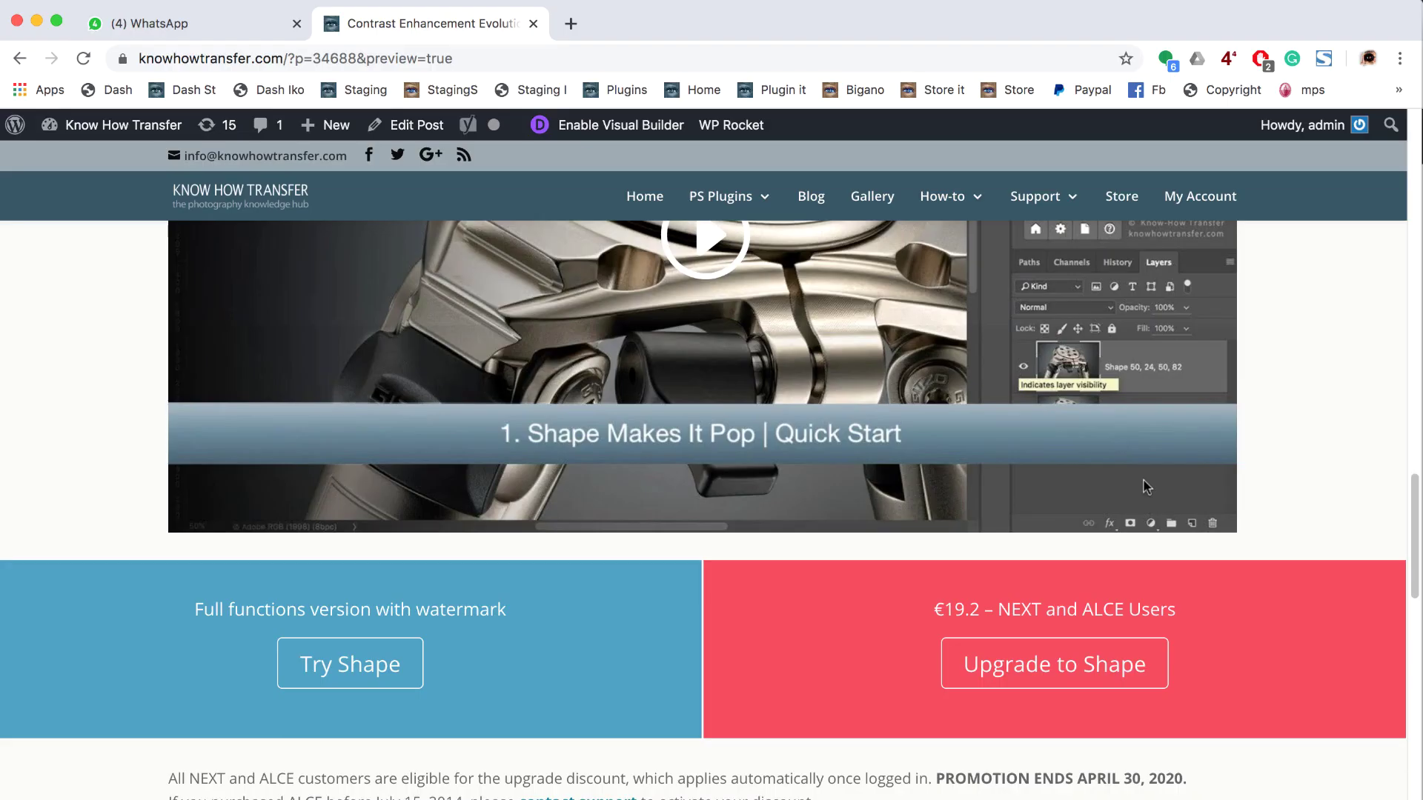
{"action": "scroll", "coordinate": [1145, 487], "scroll_direction": "down", "scroll_amount": 8}
{"action": "scroll", "coordinate": [1145, 487], "scroll_direction": "down", "scroll_amount": 2}
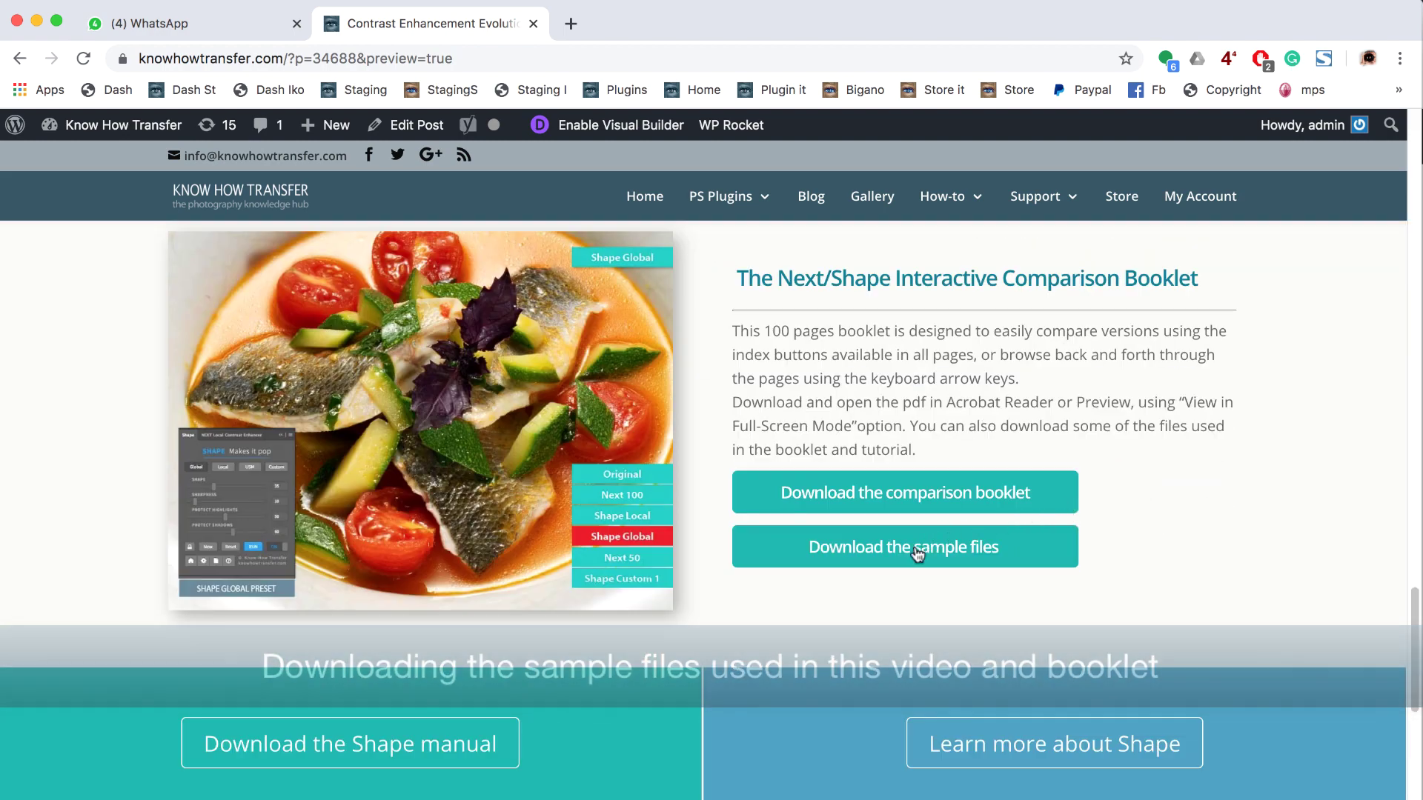
{"action": "left_click", "coordinate": [933, 545]}
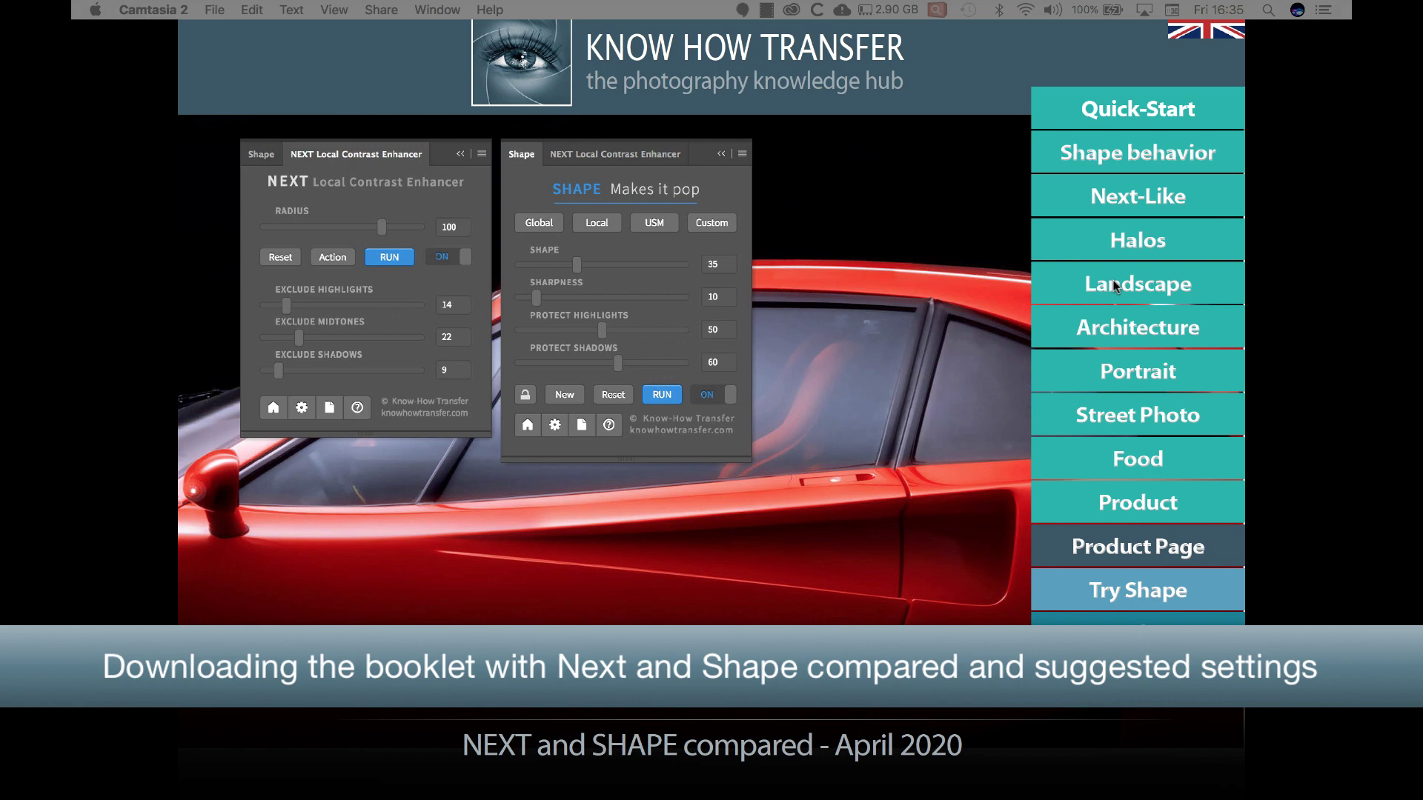
Step: On the Landscape page, compare the Shape Global and Next 50 versions
{"action": "left_click", "coordinate": [1115, 286]}
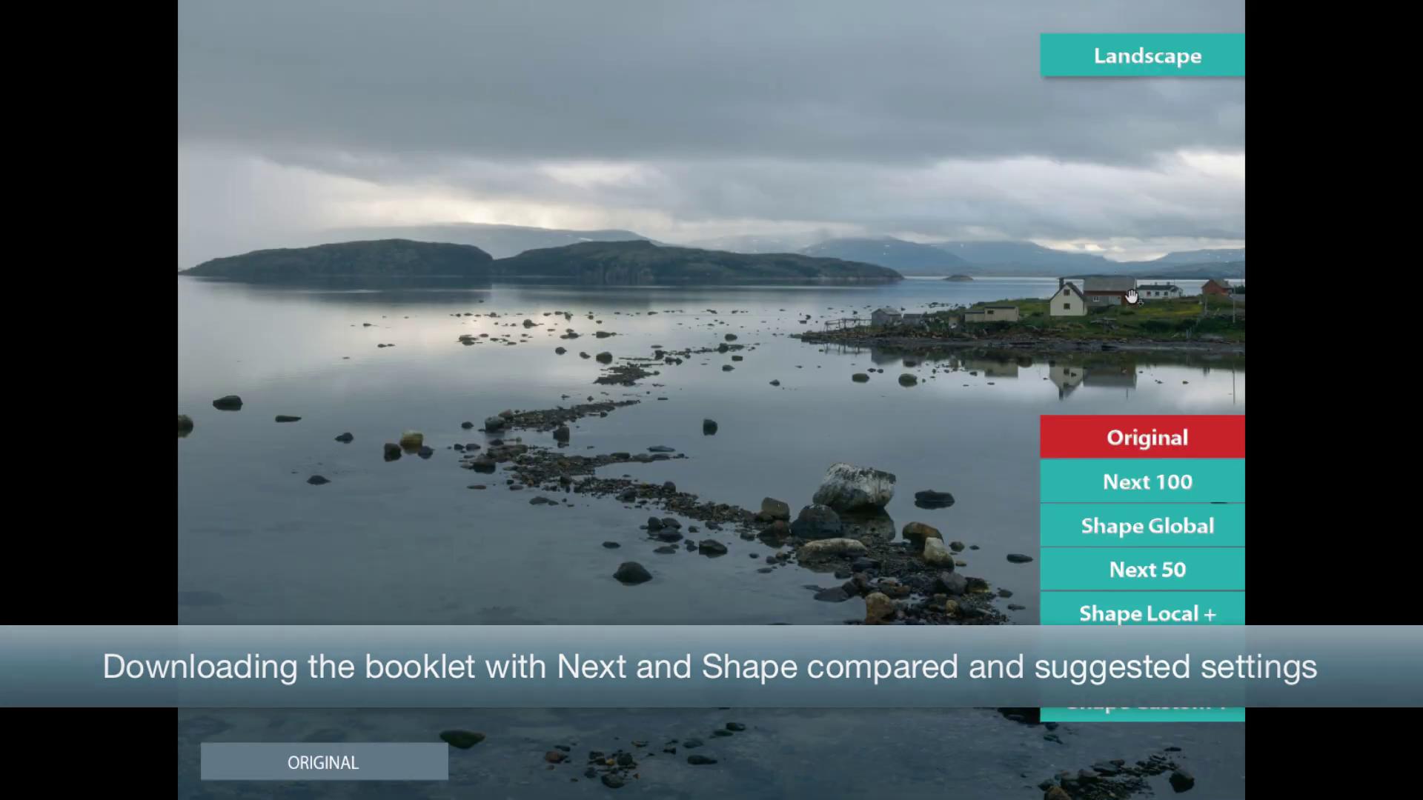
{"action": "left_click", "coordinate": [1128, 528]}
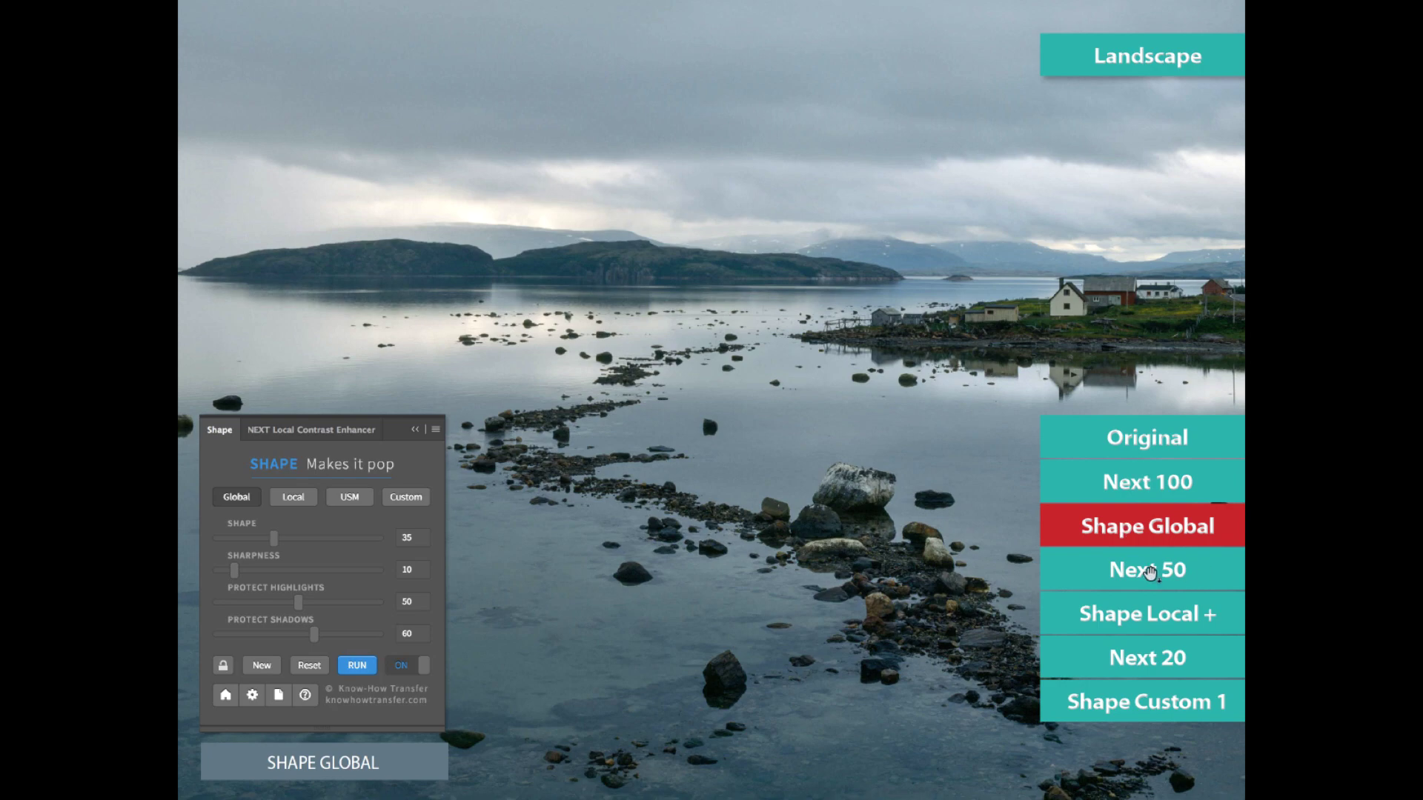
{"action": "left_click", "coordinate": [1149, 572]}
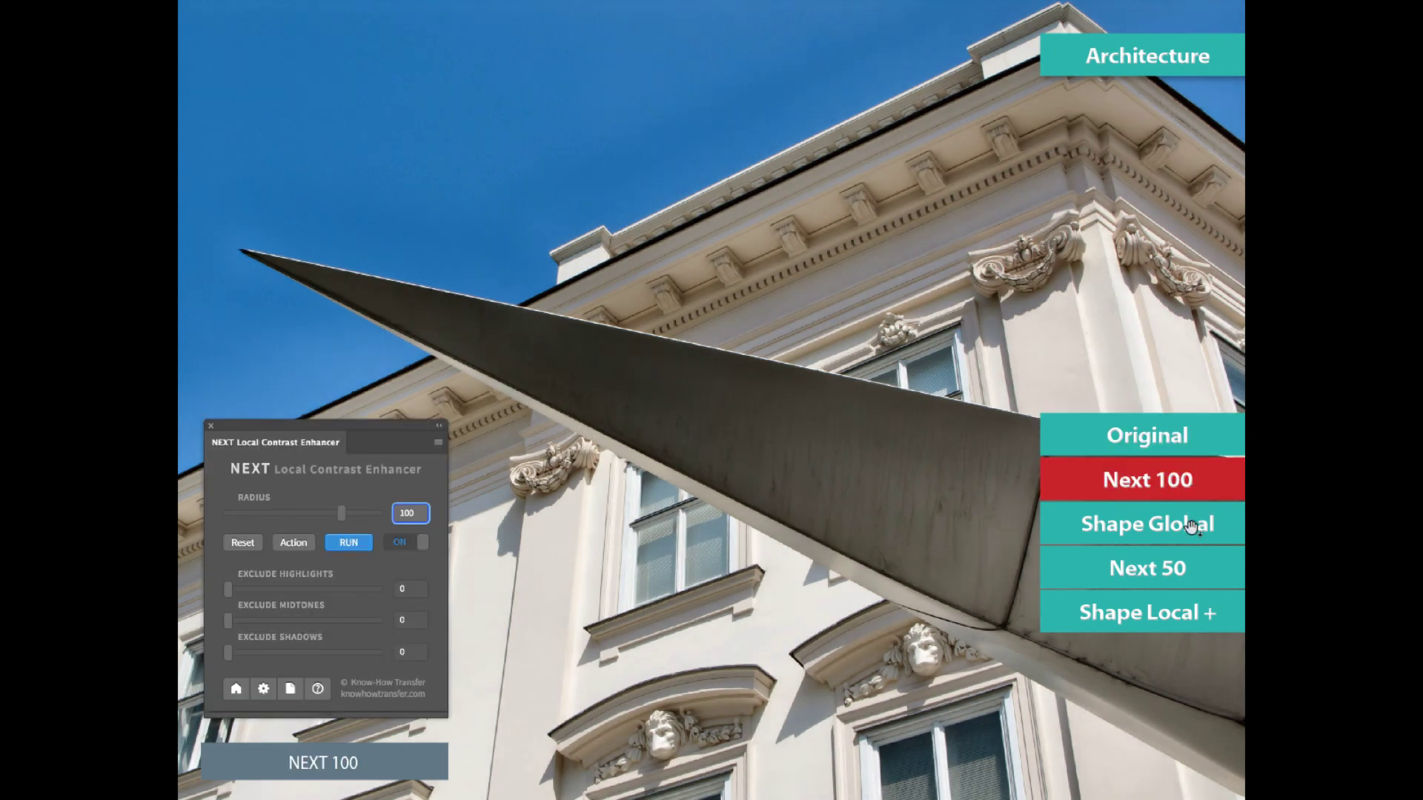
Step: On the Architecture page, compare the Shape Global, Next 50 and Shape Local + versions
{"action": "left_click", "coordinate": [1191, 527]}
{"action": "left_click", "coordinate": [1166, 570]}
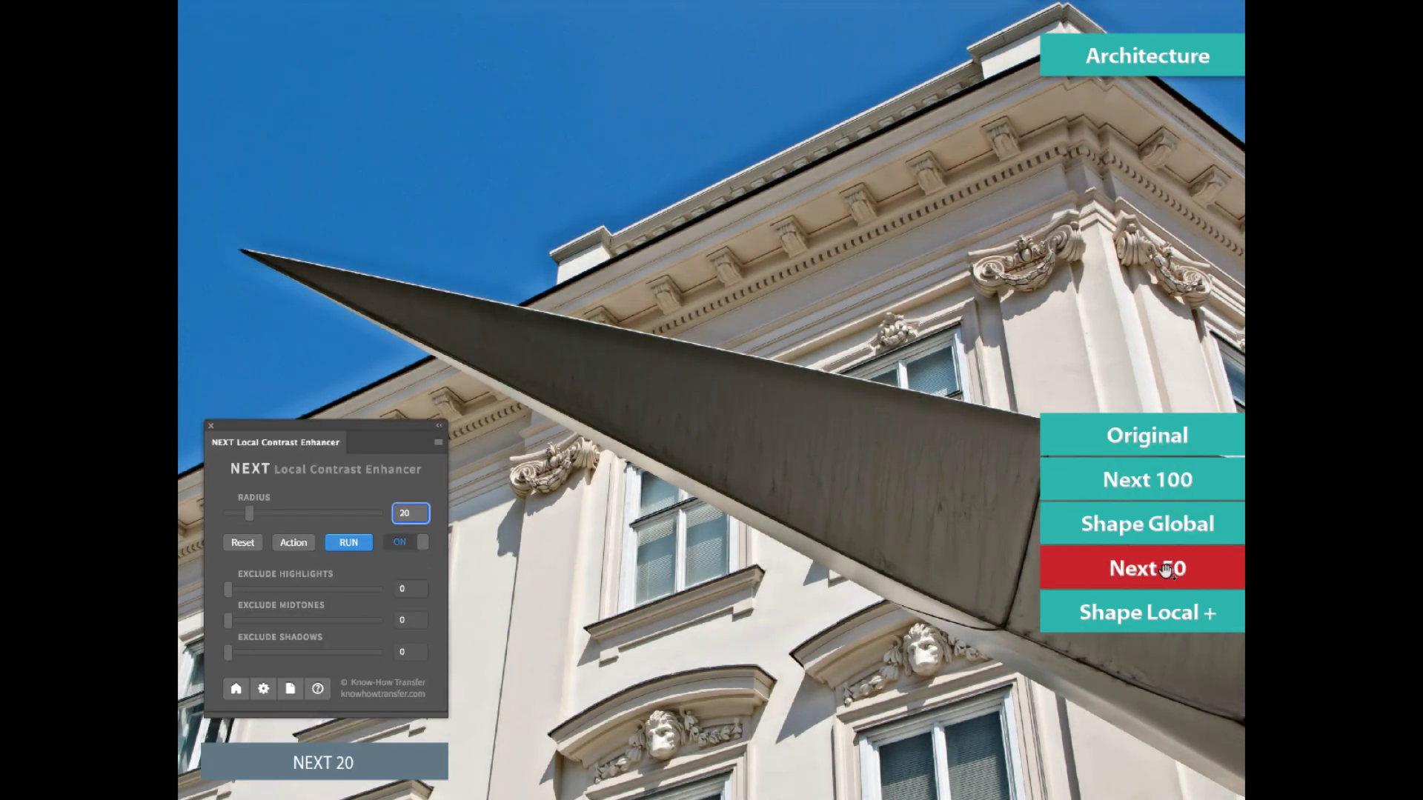
{"action": "left_click", "coordinate": [1199, 612]}
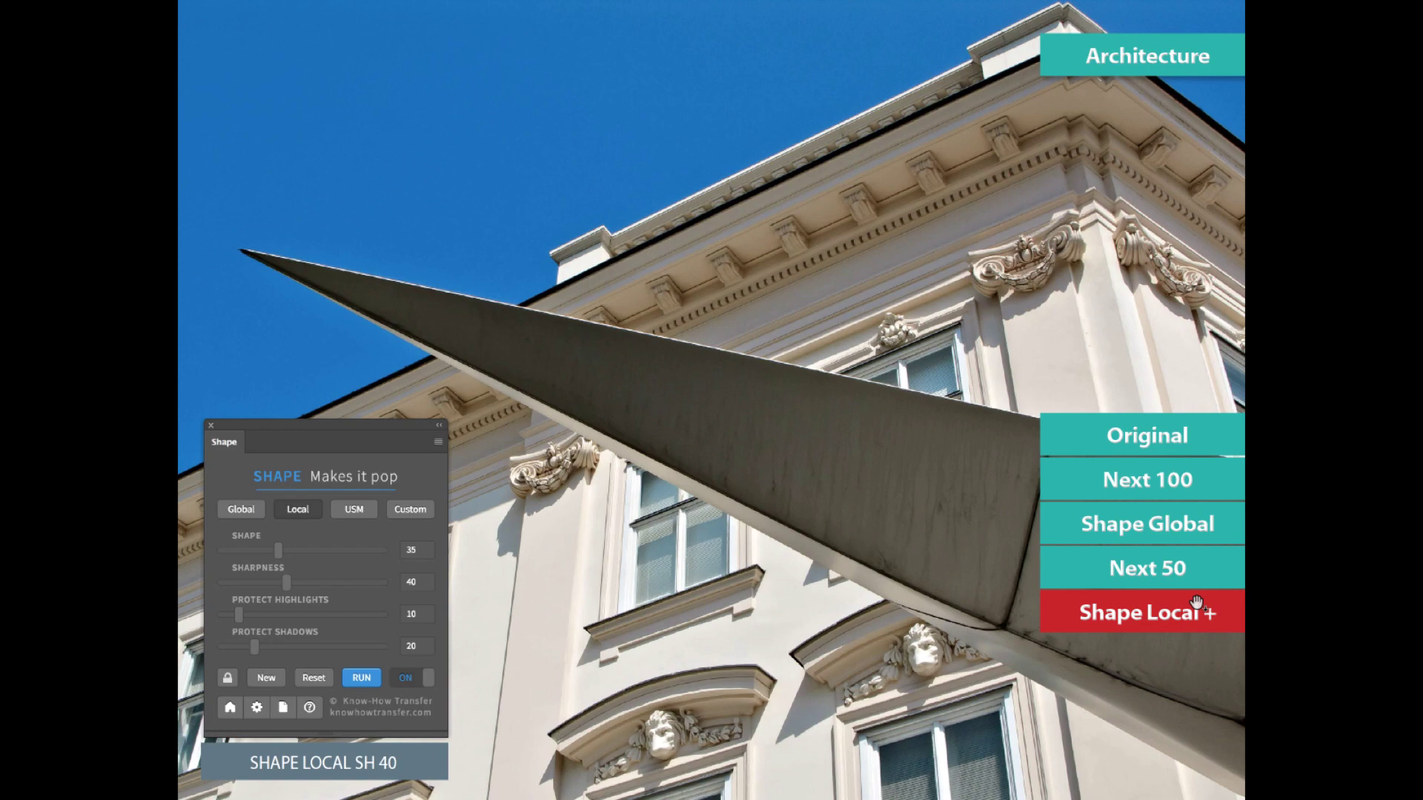